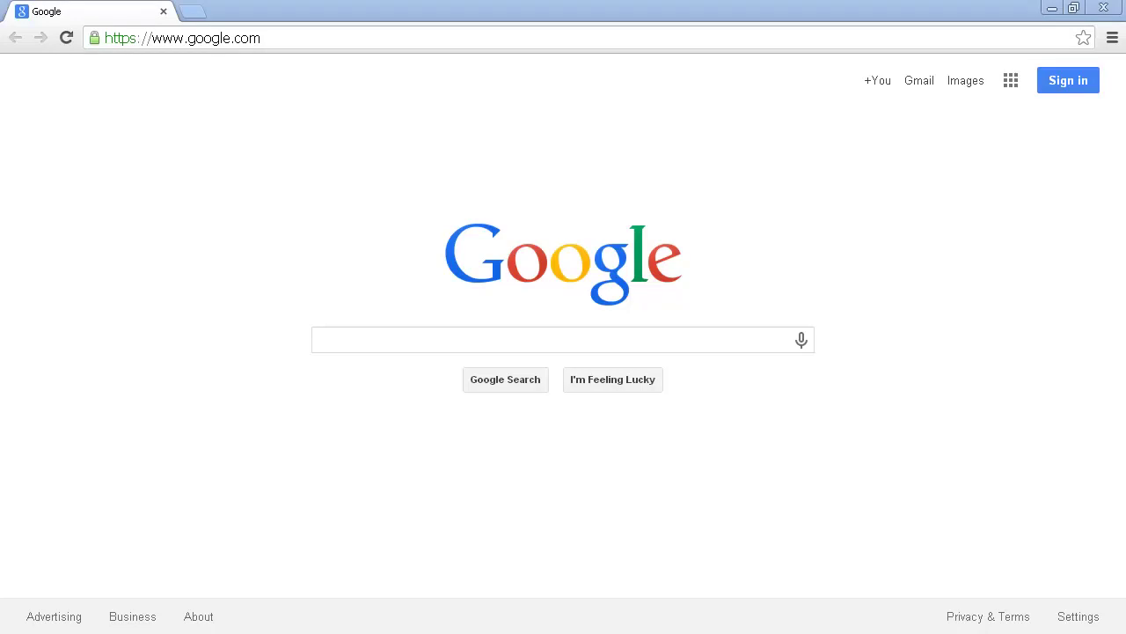
Search Google for 'los angeles county gis data portal' and open the LA County GIS Data Portal result.
click(367, 342)
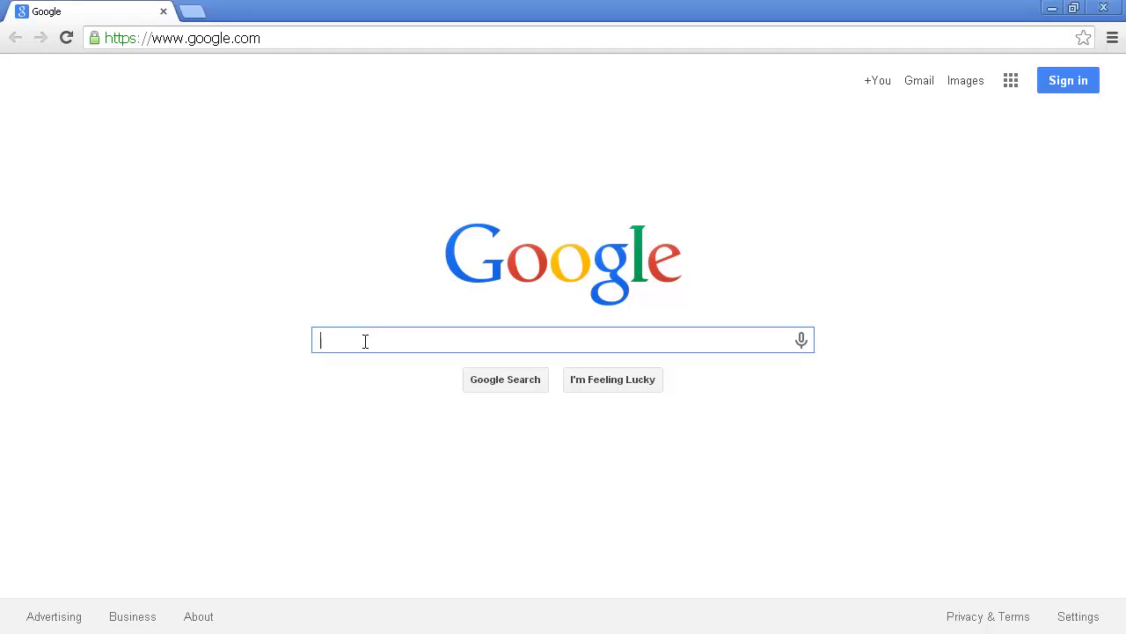
text(los angeles county gis data portal)
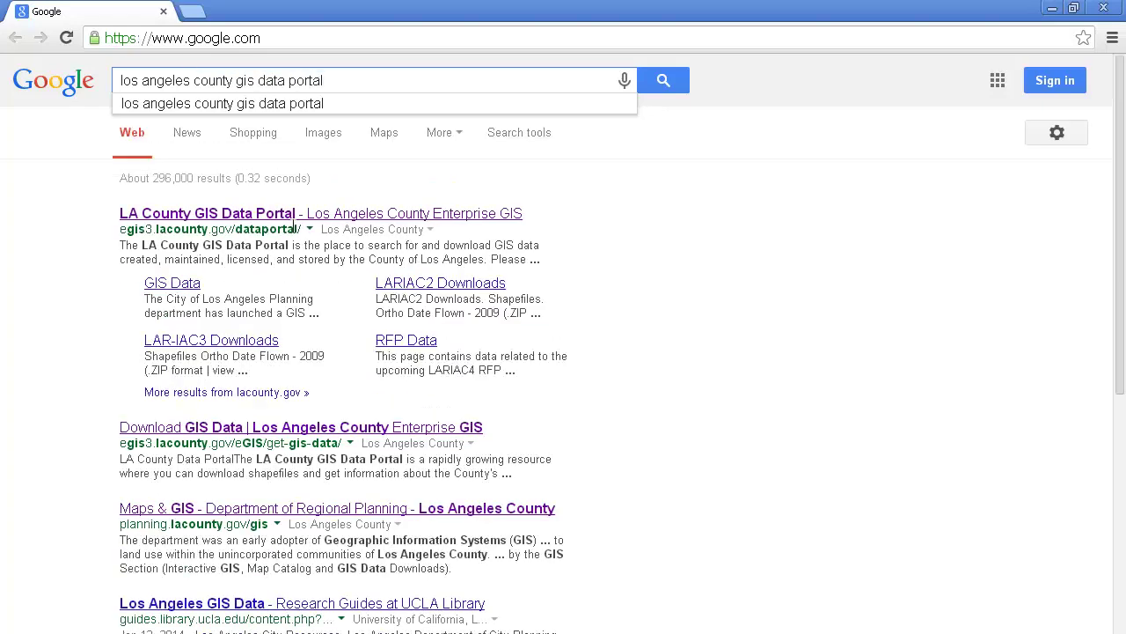
click(370, 216)
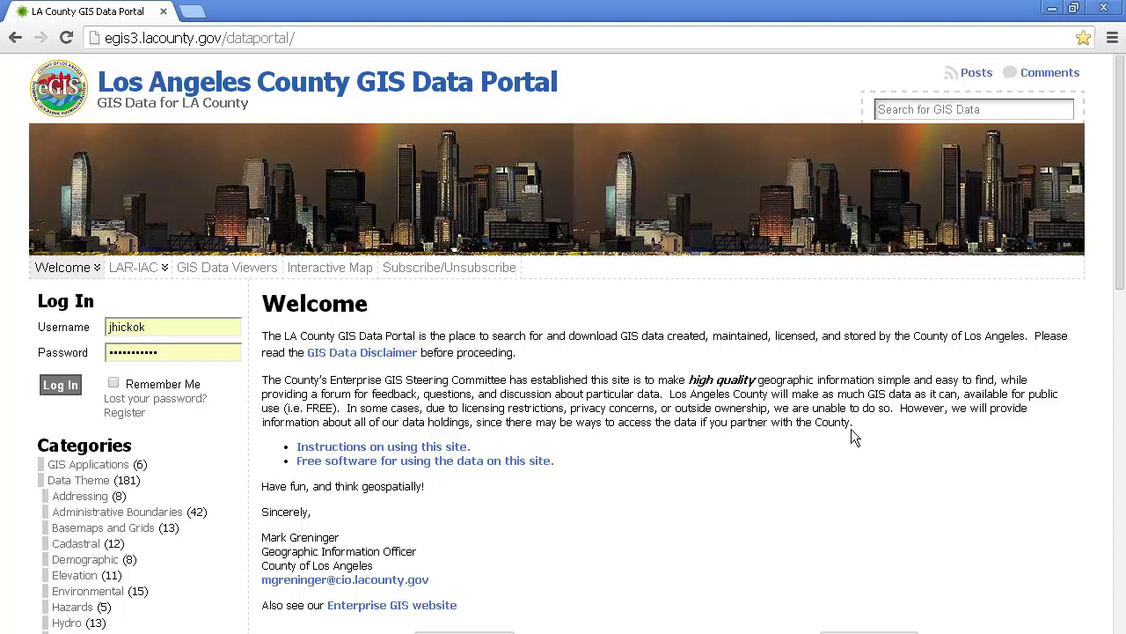
Log in to the portal account with the saved credentials and scroll through the welcome page's data categories.
click(61, 386)
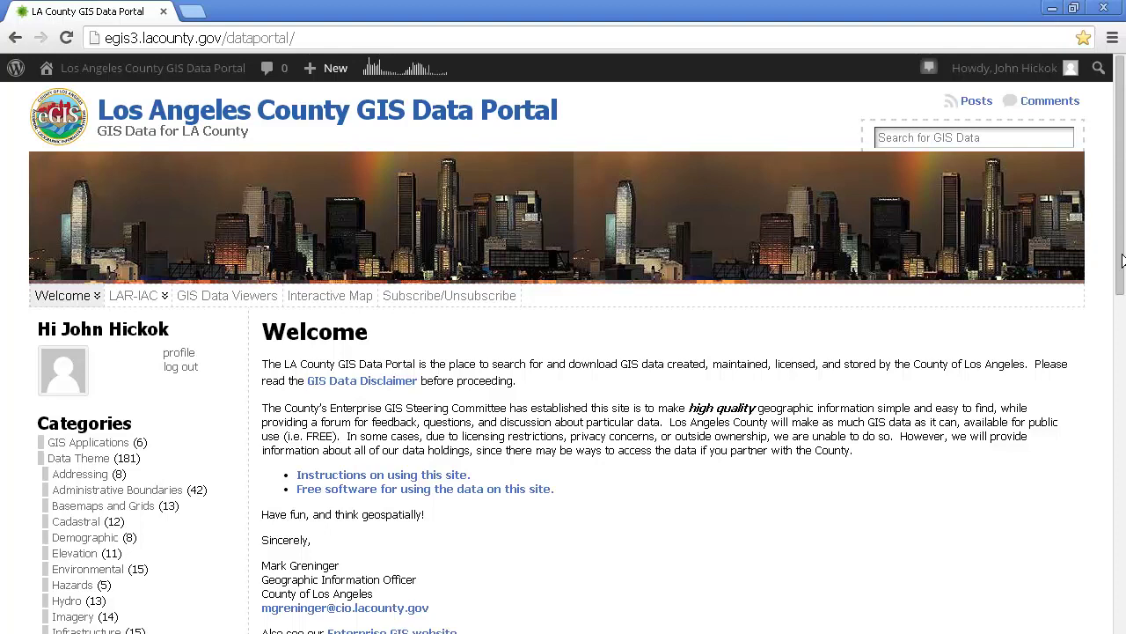
scroll(1121, 259, down, 3)
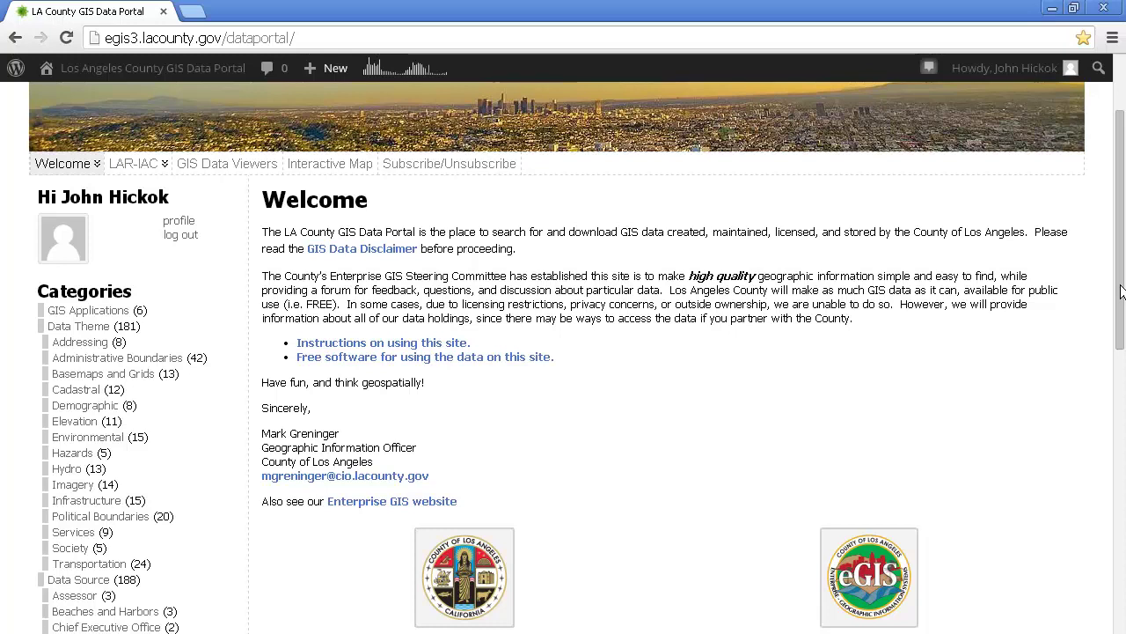
drag(1120, 291, 1120, 310)
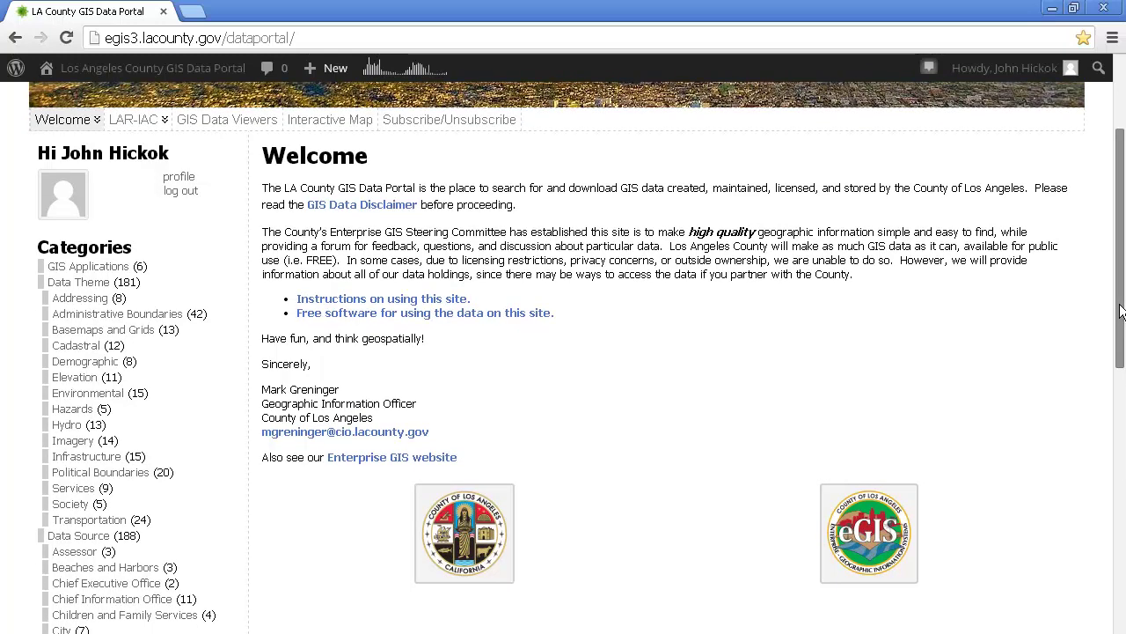
drag(1120, 310, 1120, 366)
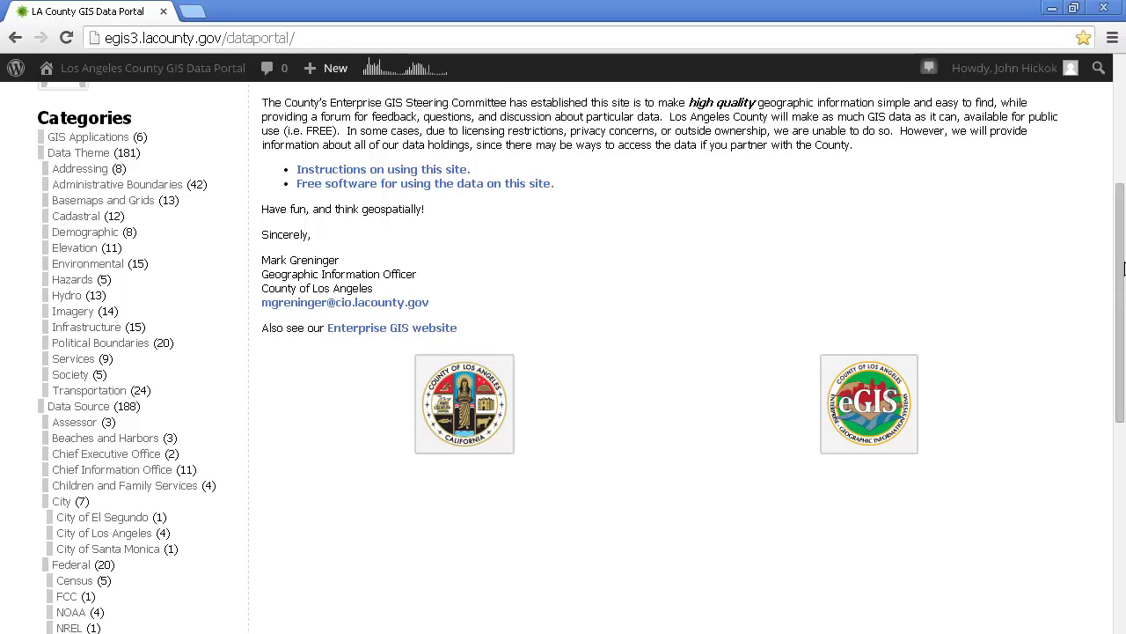
drag(1124, 268, 1113, 128)
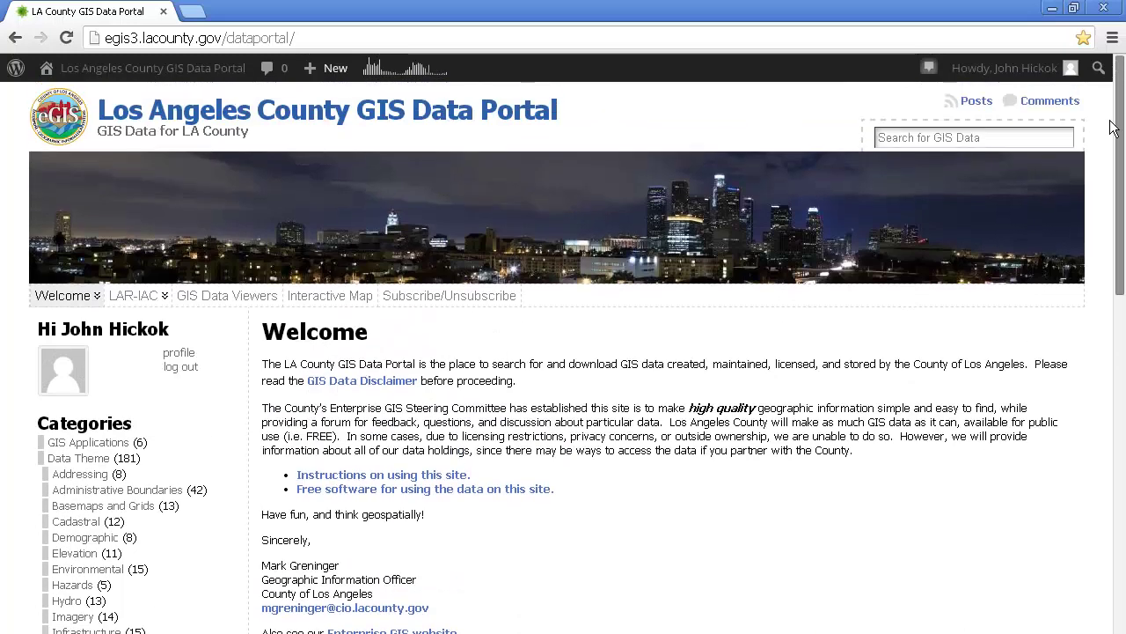
Search the portal's GIS data for 'city boundaries' and open the City Boundaries dataset from the results.
click(934, 136)
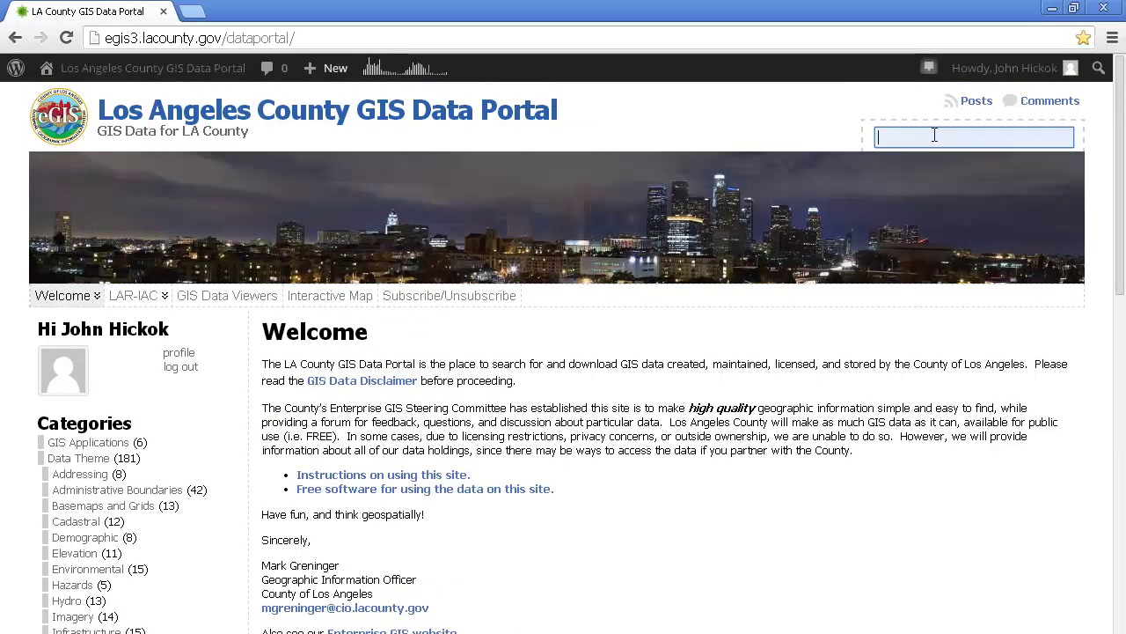
text(city )
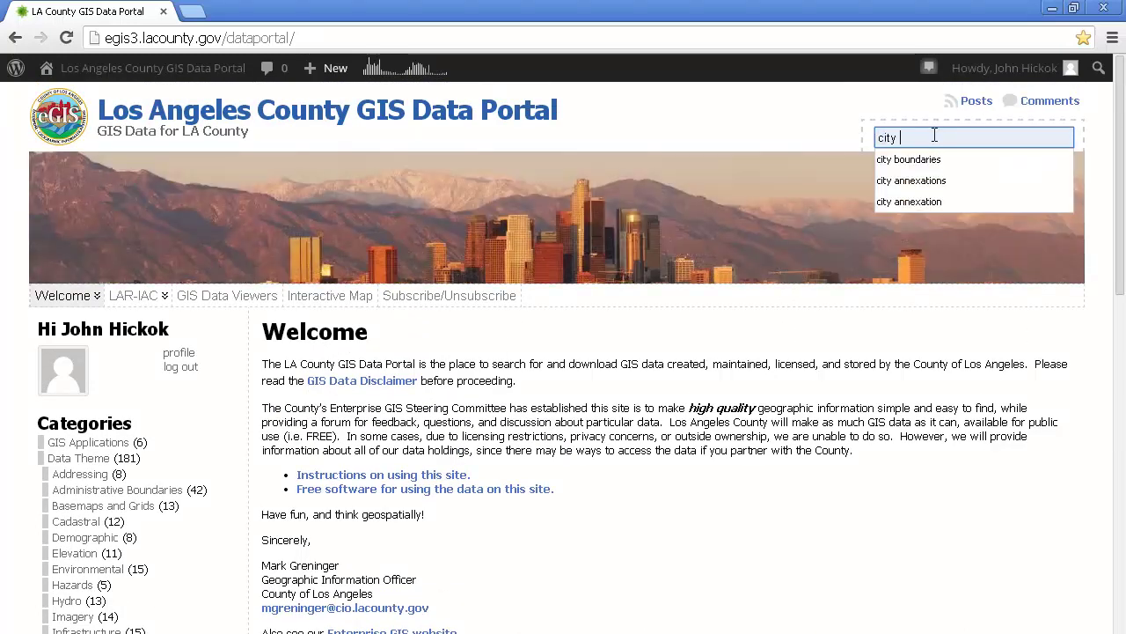
text(boundaries)
key(Return)
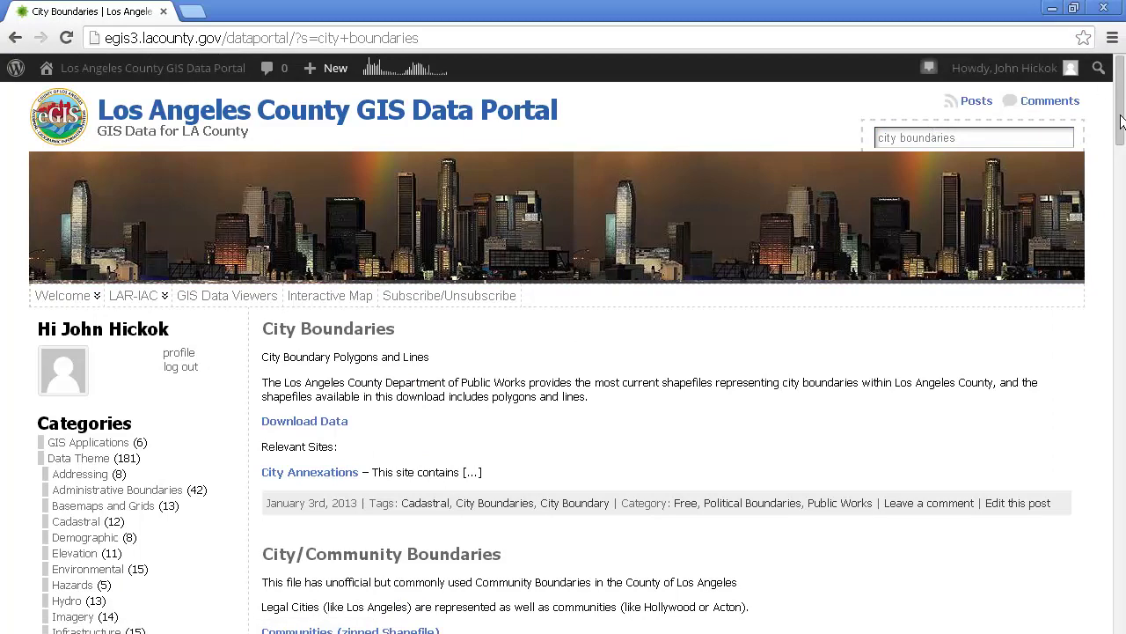
drag(1121, 121, 1114, 152)
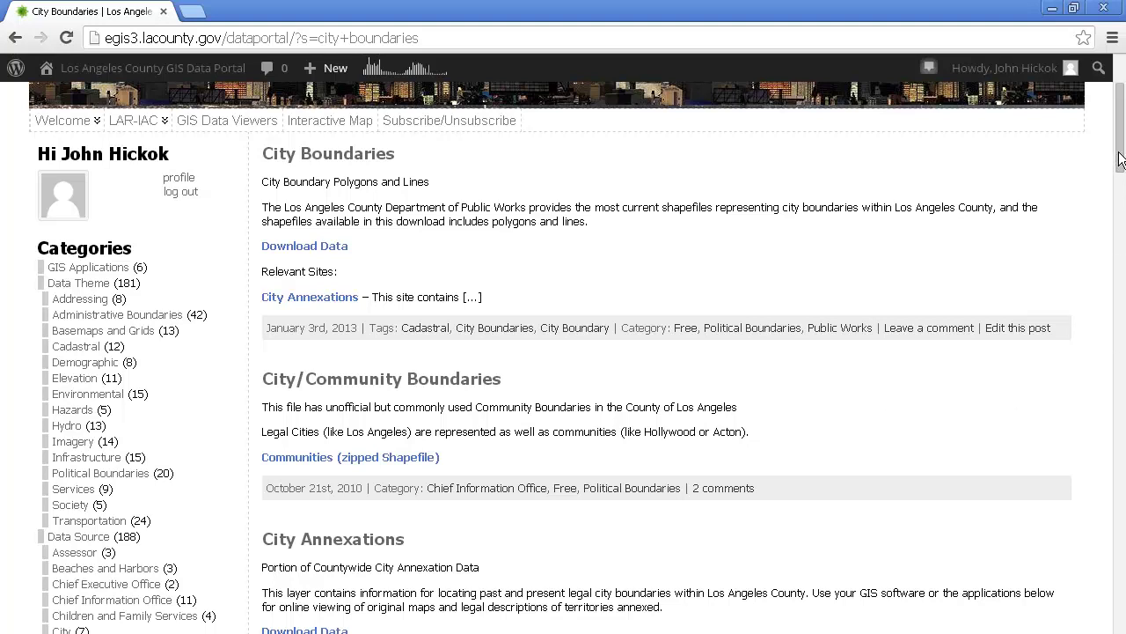
drag(1120, 158, 1123, 215)
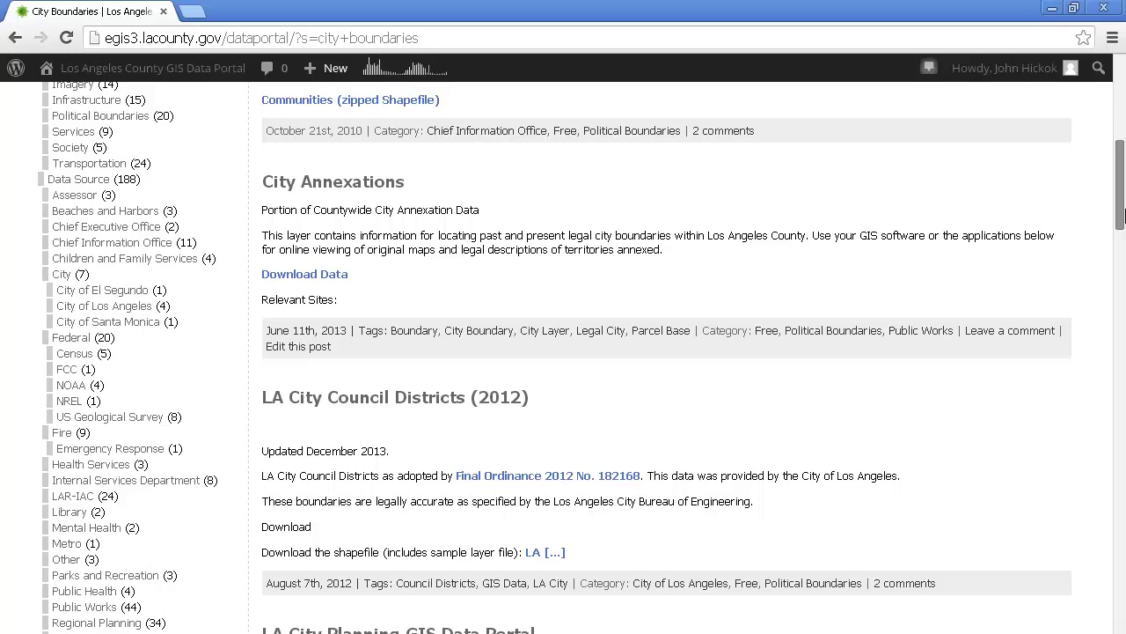
scroll(1122, 215, up, 6)
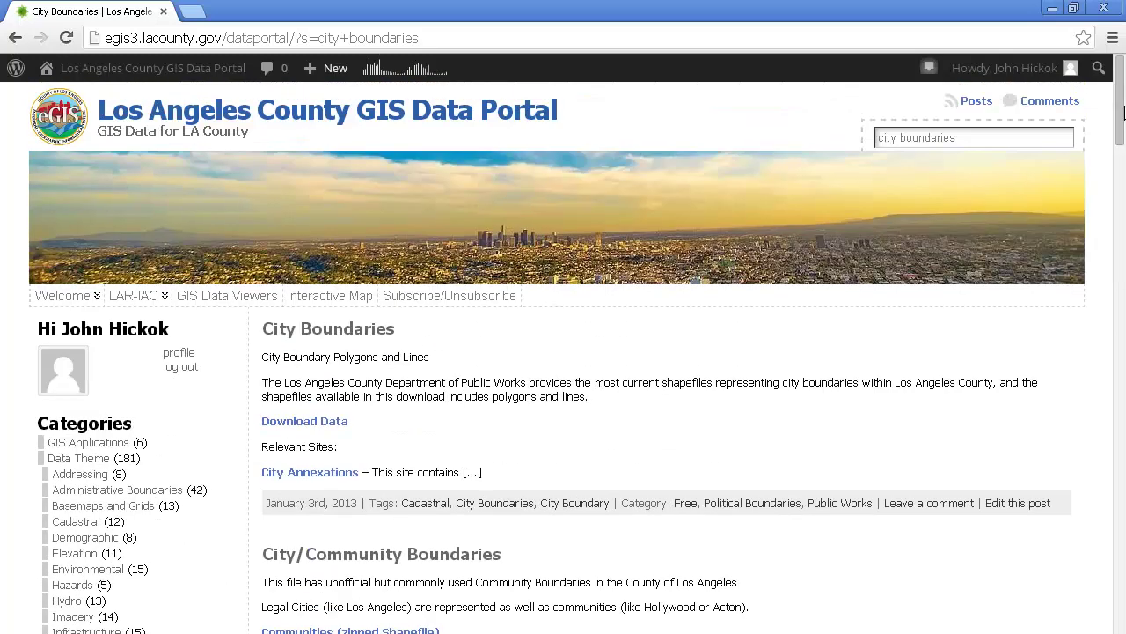
click(377, 334)
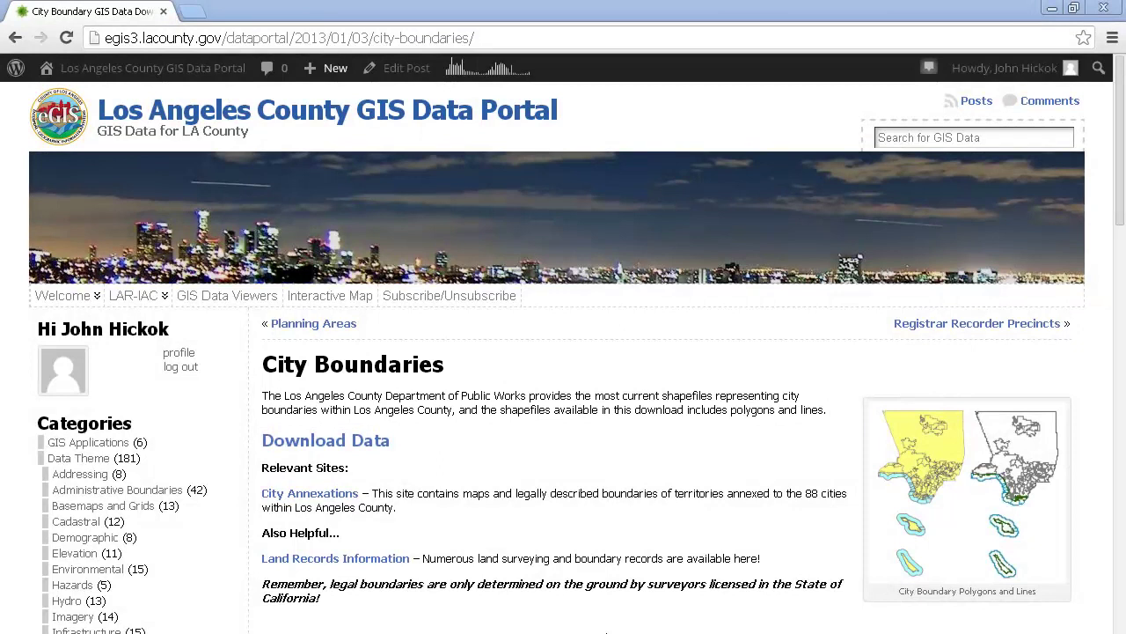
View the enlarged city boundary map, close it, and download City-Boundary.zip (8.7 MB).
click(990, 510)
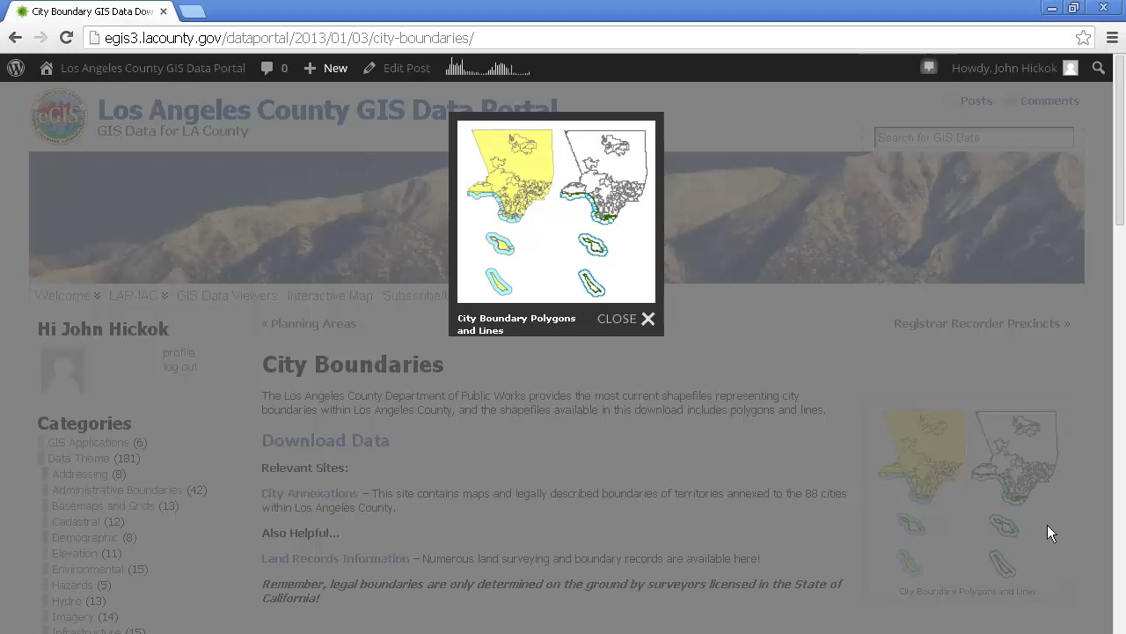
click(631, 320)
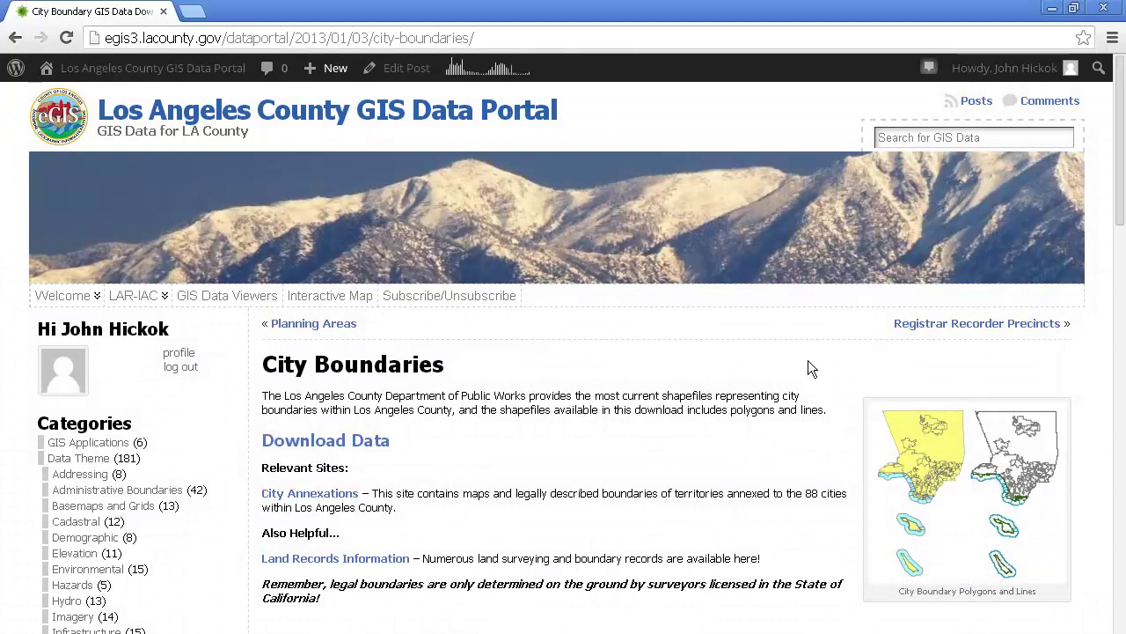
click(368, 449)
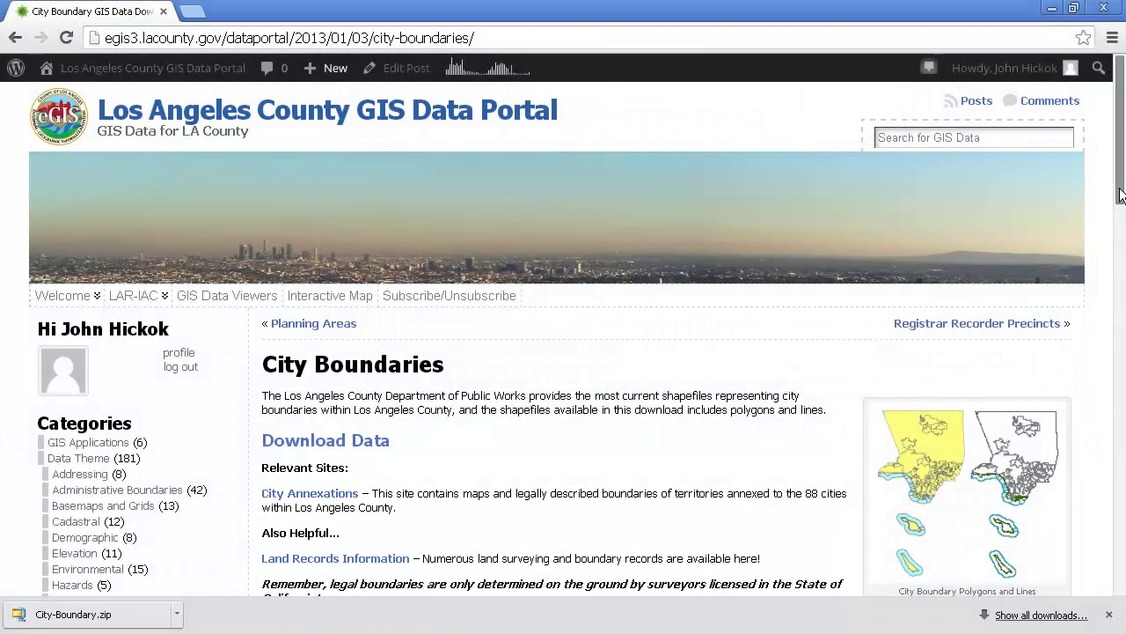
Scroll through the City Boundaries Data Field Descriptions and GIS Source Information sections.
drag(1120, 195, 1120, 310)
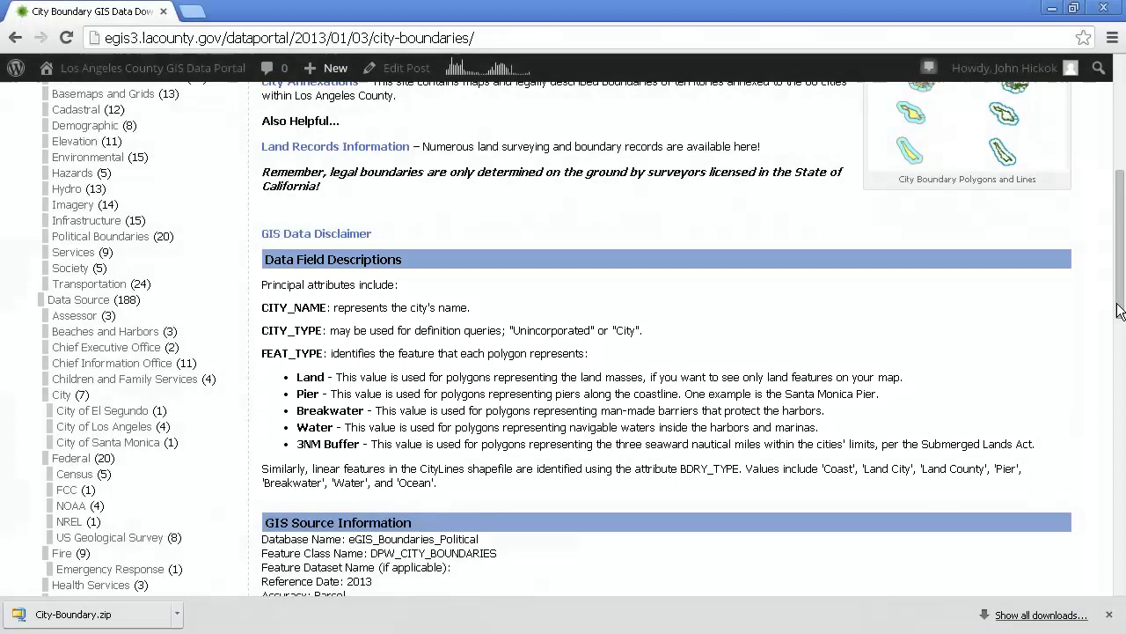
drag(1123, 293, 1123, 383)
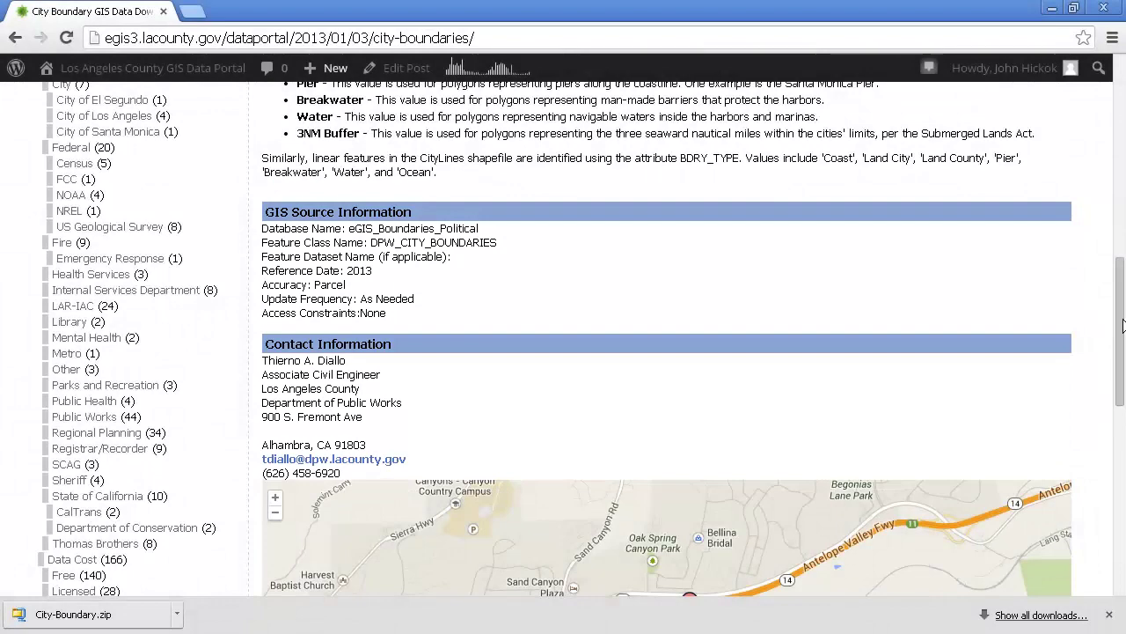
drag(1122, 326, 1123, 476)
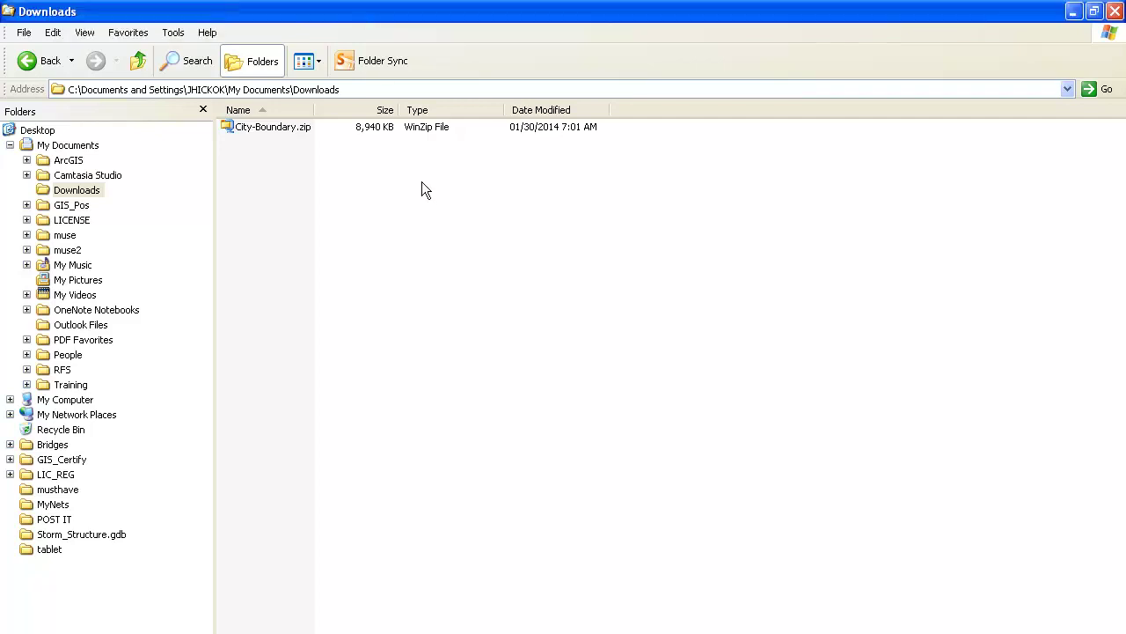
click(172, 33)
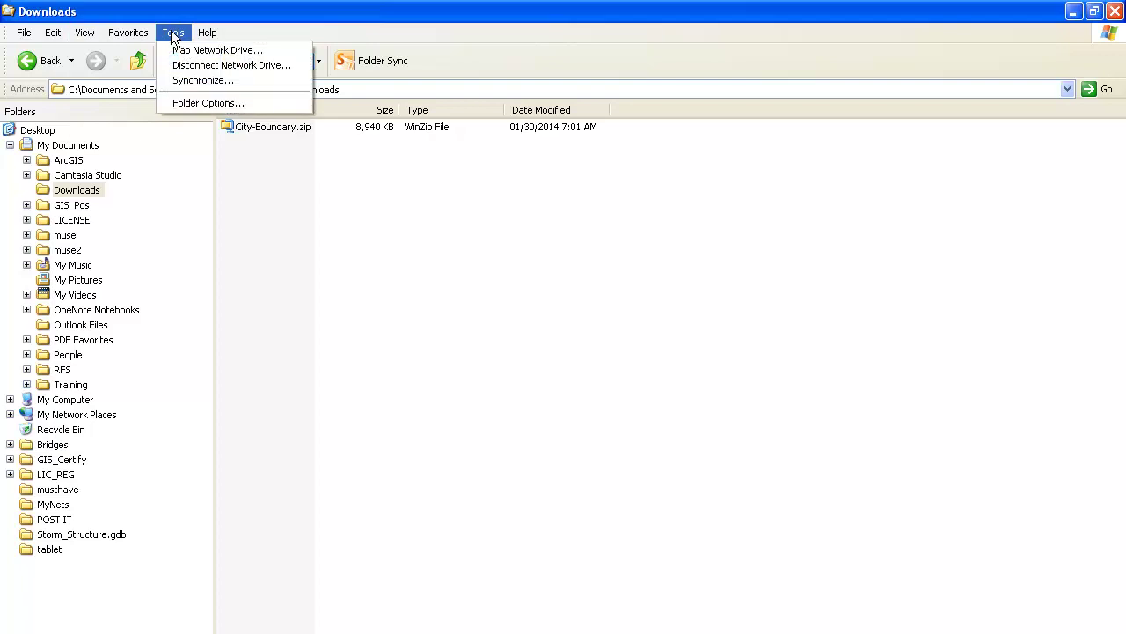
click(234, 102)
click(80, 53)
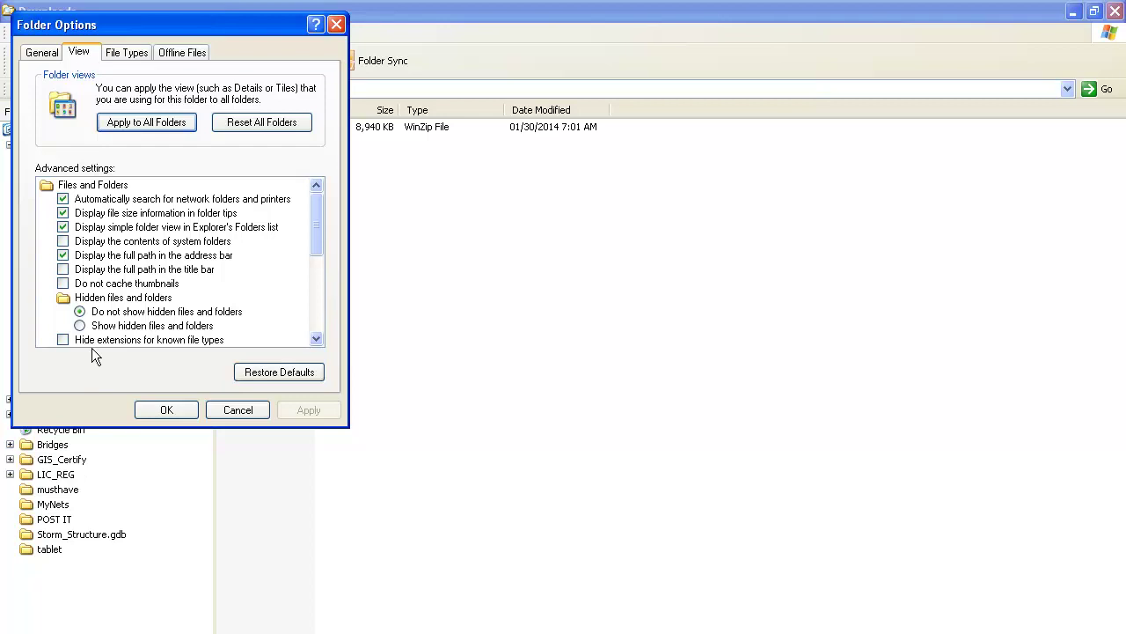
click(62, 339)
click(62, 326)
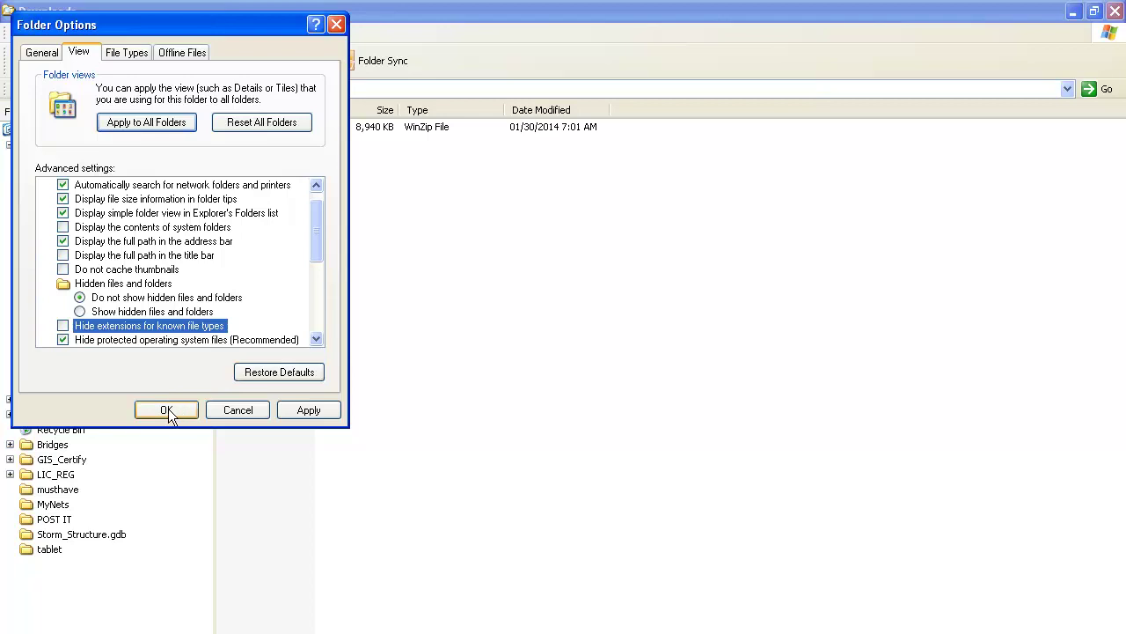
click(167, 410)
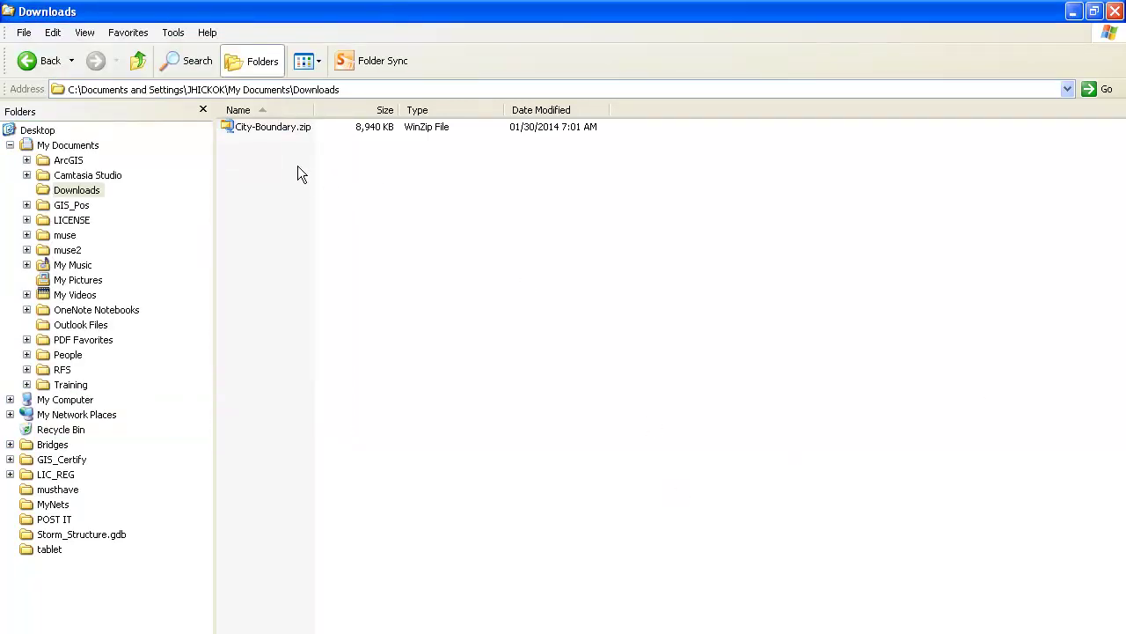
Extract City-Boundary.zip into Downloads using WinZip's Extract to here.
right_click(272, 128)
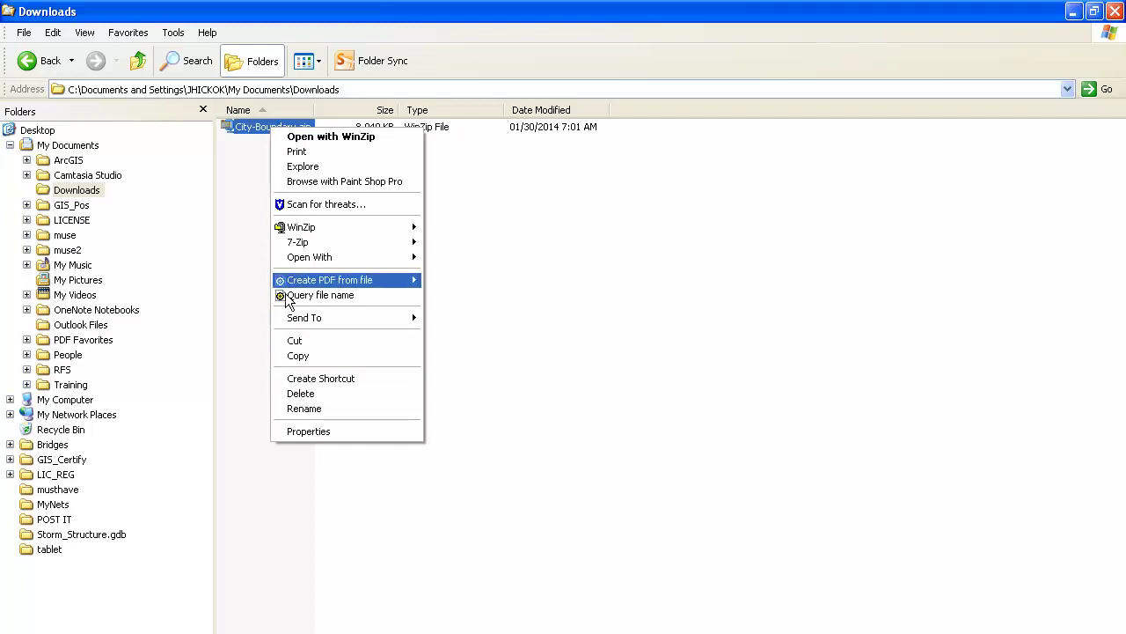
mouse_move(304, 227)
click(510, 242)
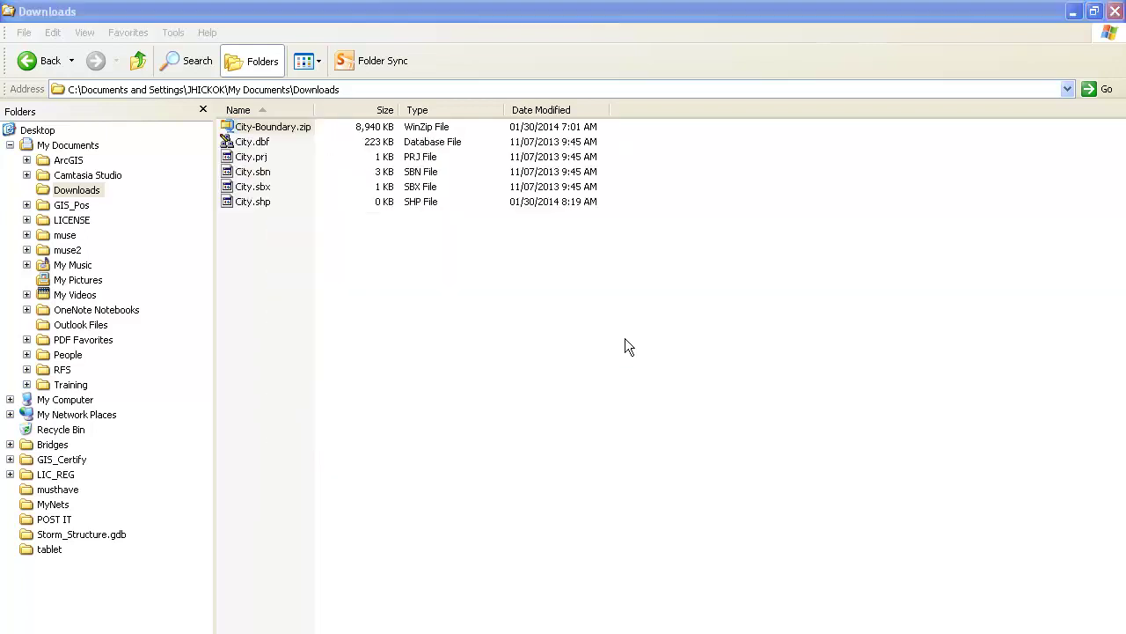